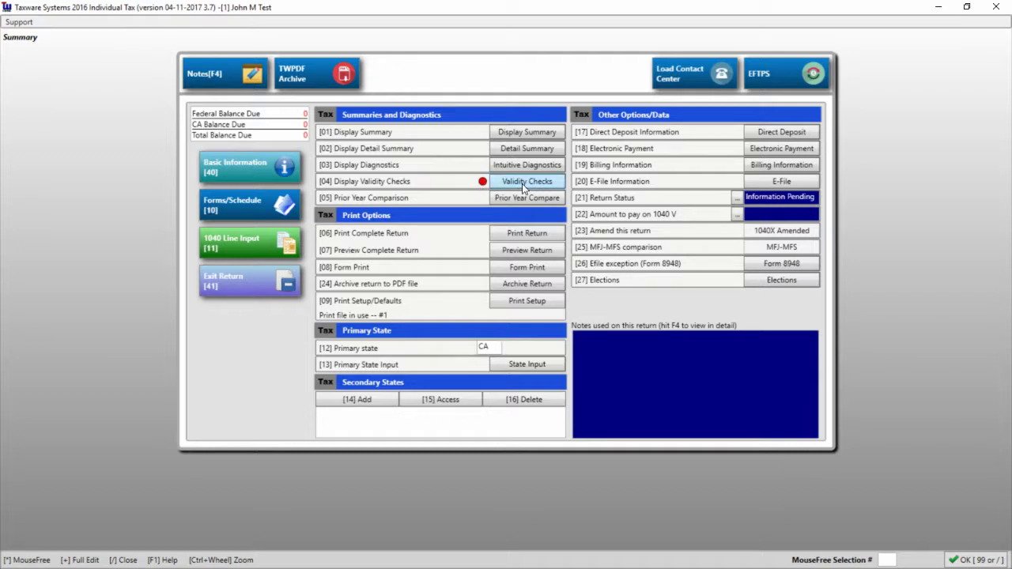
- Review the validity check errors and warnings of the open return, and exit the return
{"action": "left_click", "coordinate": [522, 183]}
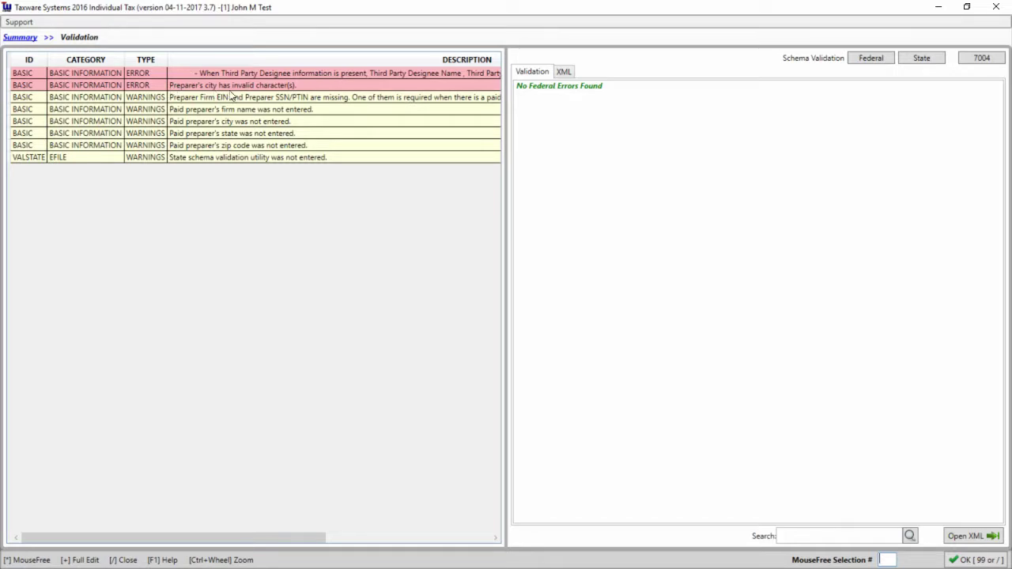
{"action": "left_click", "coordinate": [971, 559]}
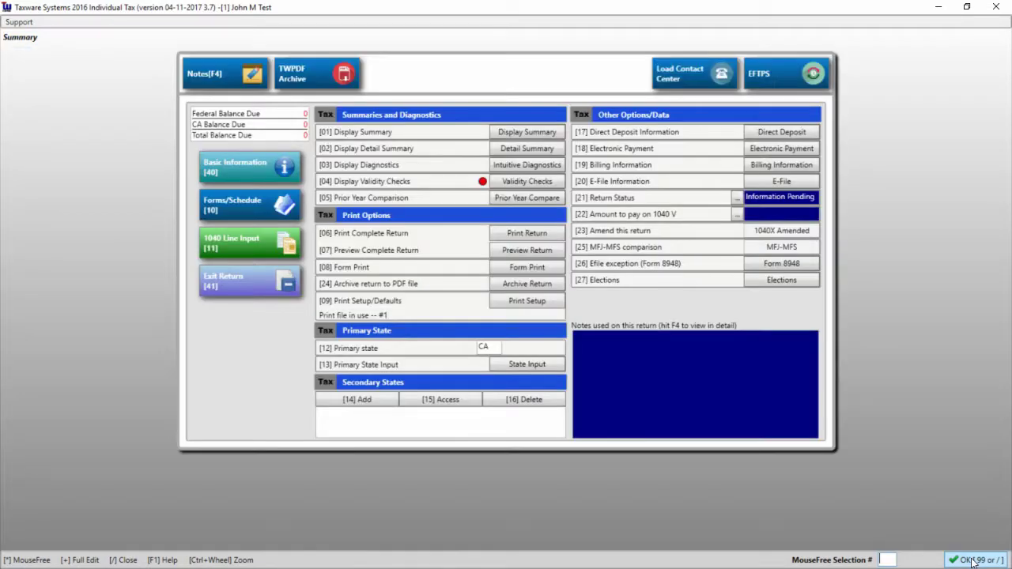
{"action": "left_click", "coordinate": [971, 559]}
- Remove the stray ^ character from the city of preparer 1 in the preparer setup, leaving Sunnyvale
{"action": "left_click", "coordinate": [465, 419]}
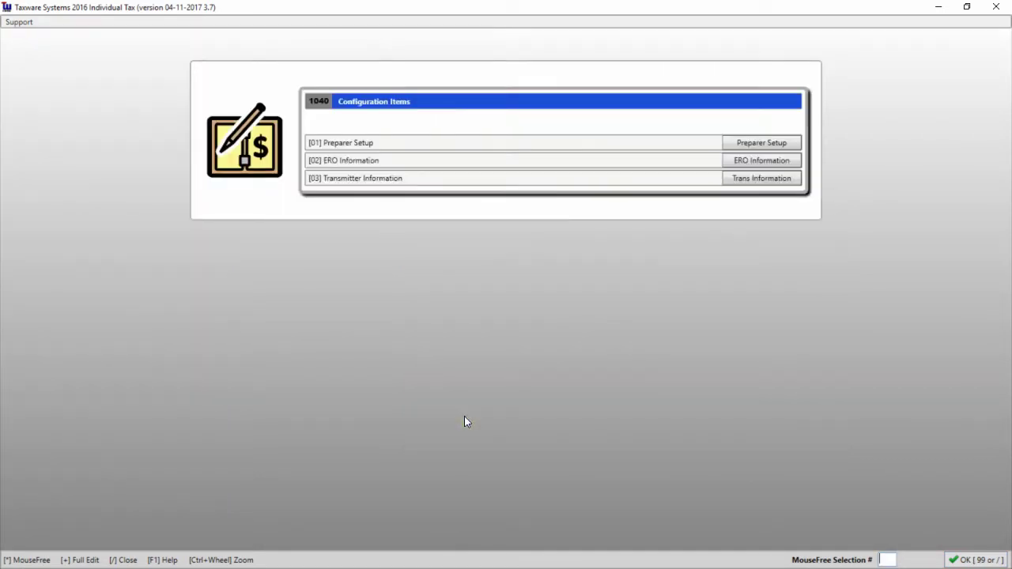
{"action": "left_click", "coordinate": [761, 143]}
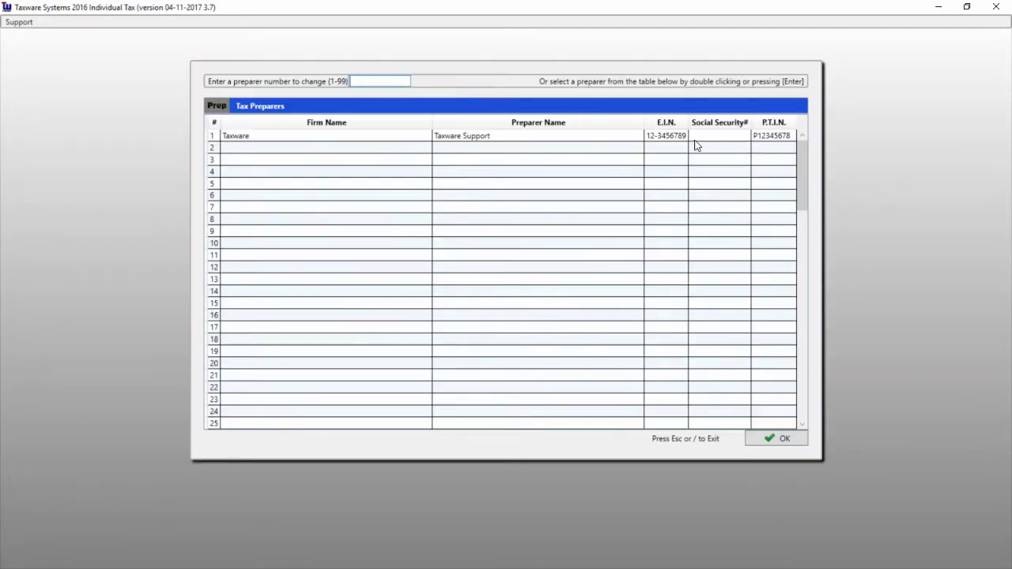
{"action": "double_click", "coordinate": [581, 141]}
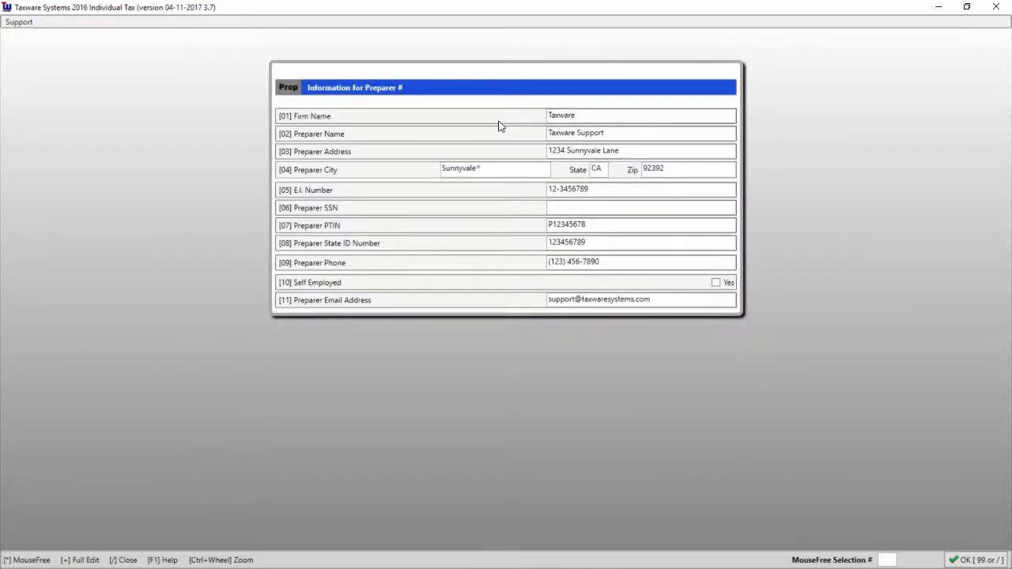
{"action": "left_click", "coordinate": [491, 173]}
{"action": "key", "text": "BackSpace"}
{"action": "left_click", "coordinate": [974, 560]}
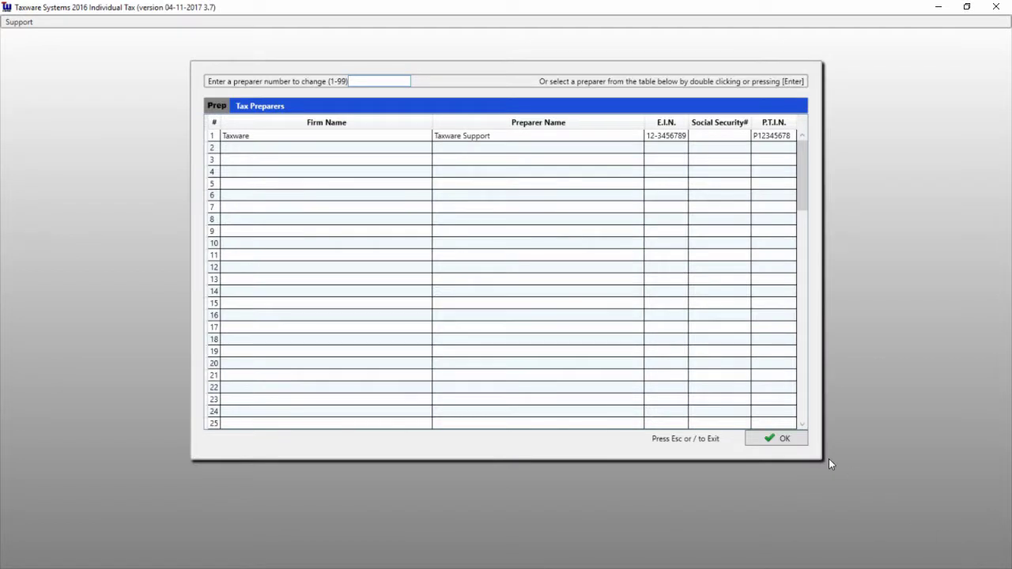
{"action": "left_click", "coordinate": [780, 440]}
{"action": "key", "text": "slash"}
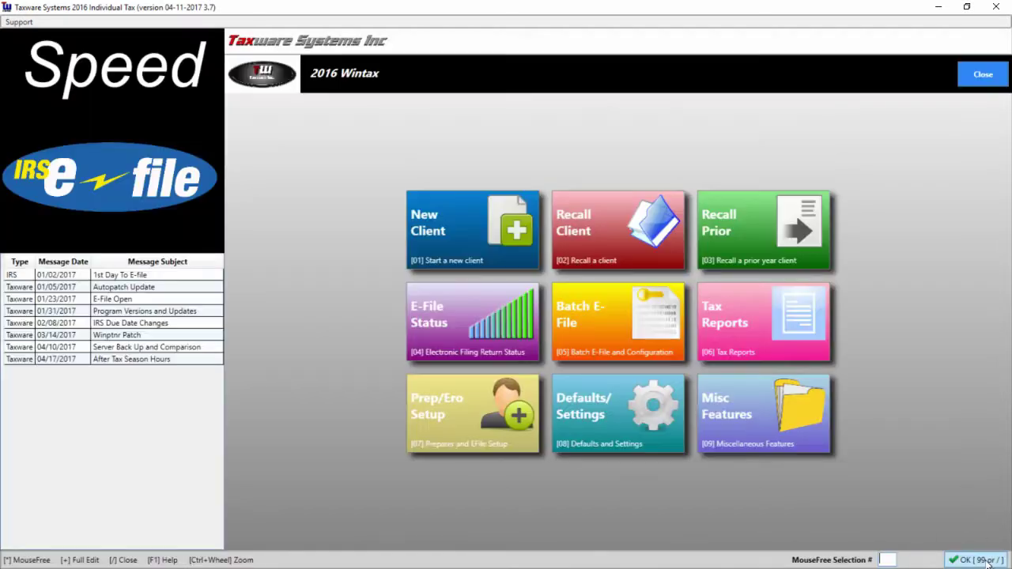
- Recall the client's return and refresh its assigned tax preparer by switching to blank preparer 5 and back to preparer 1
{"action": "left_click", "coordinate": [619, 248]}
{"action": "double_click", "coordinate": [569, 194]}
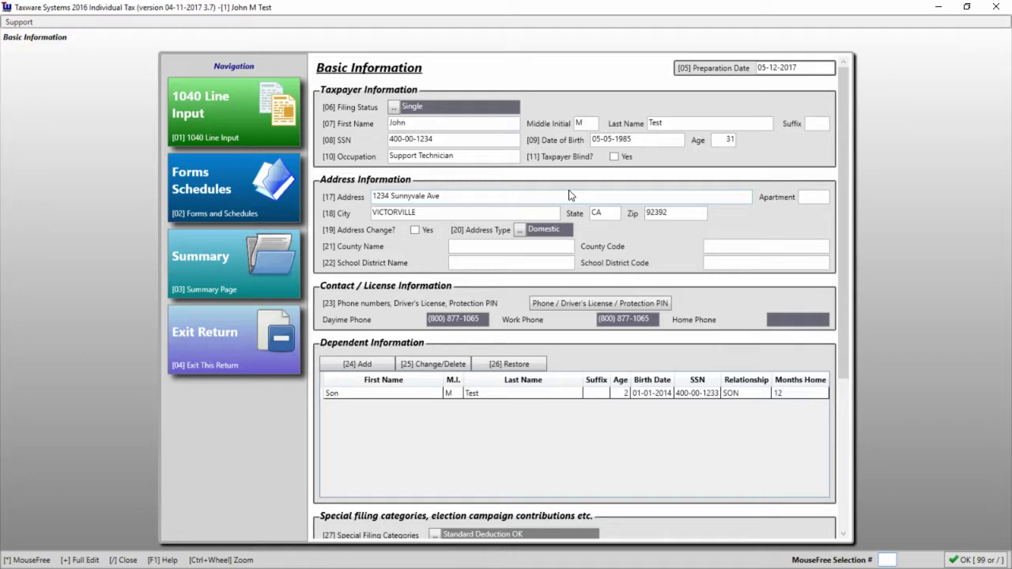
{"action": "scroll", "coordinate": [700, 249], "scroll_direction": "down", "scroll_amount": 6}
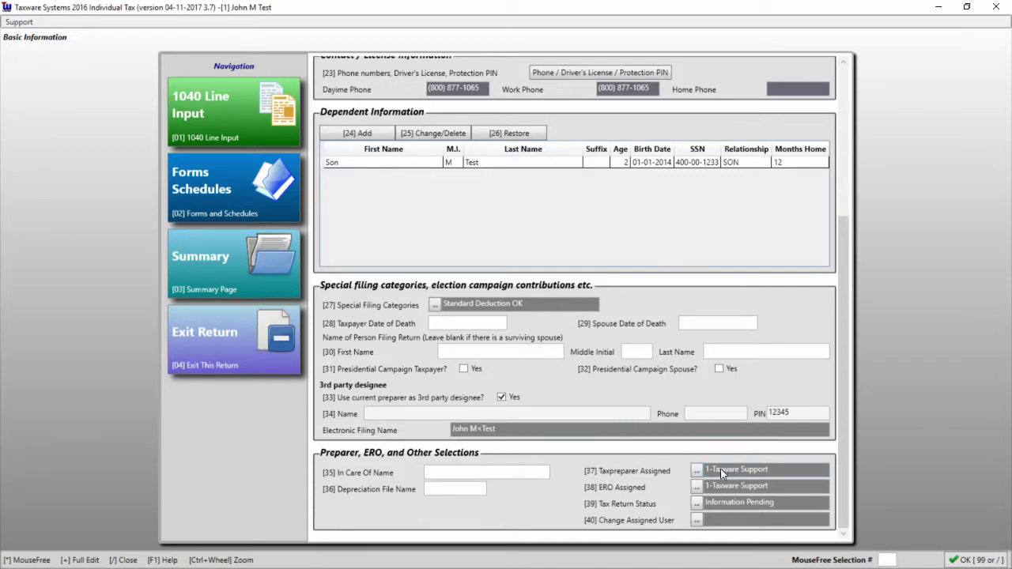
{"action": "left_click", "coordinate": [695, 470]}
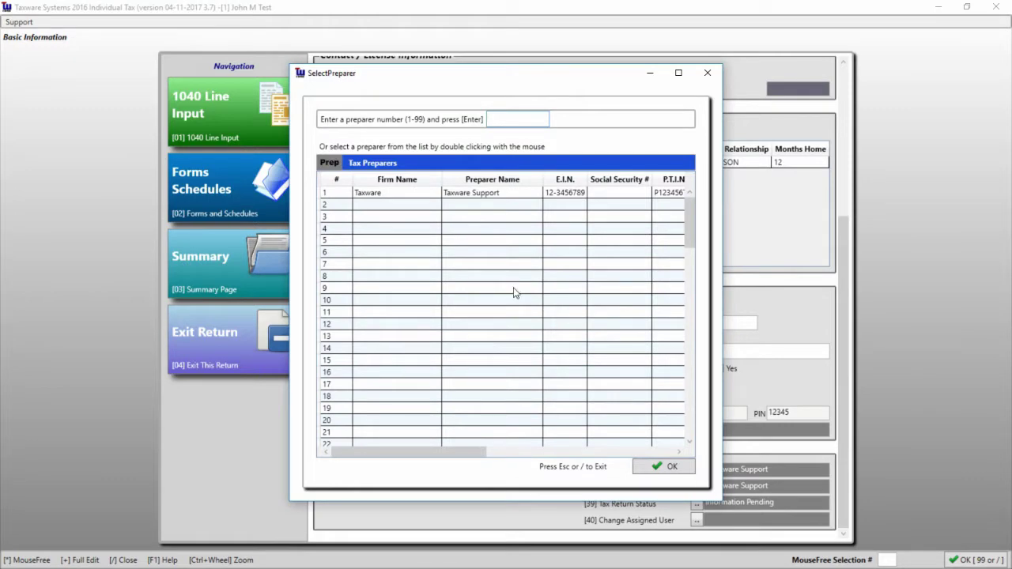
{"action": "double_click", "coordinate": [447, 245]}
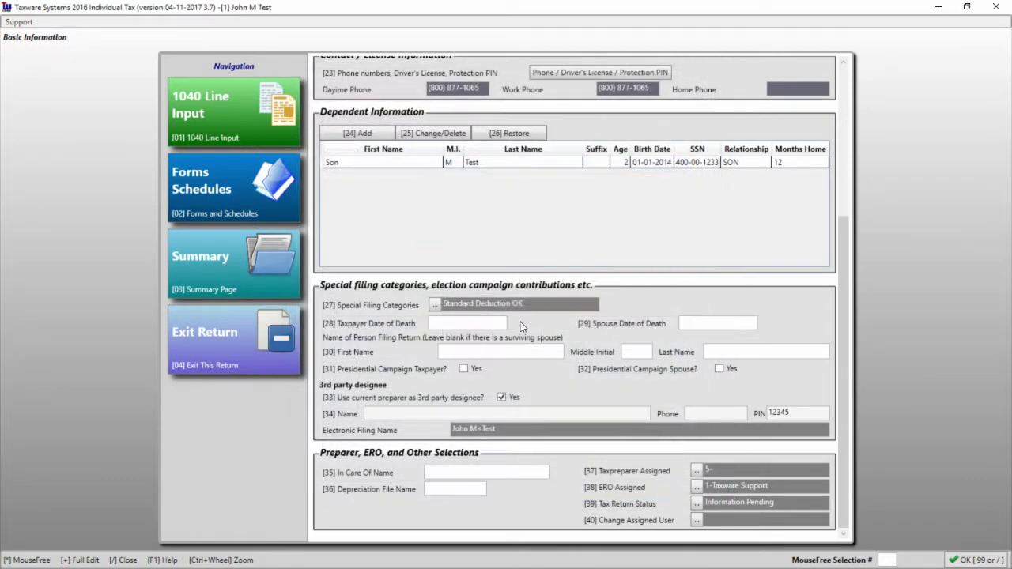
{"action": "left_click", "coordinate": [696, 471]}
{"action": "double_click", "coordinate": [459, 194]}
- Recheck the return's validity from its summary and run the state schema validation
{"action": "left_click", "coordinate": [264, 256]}
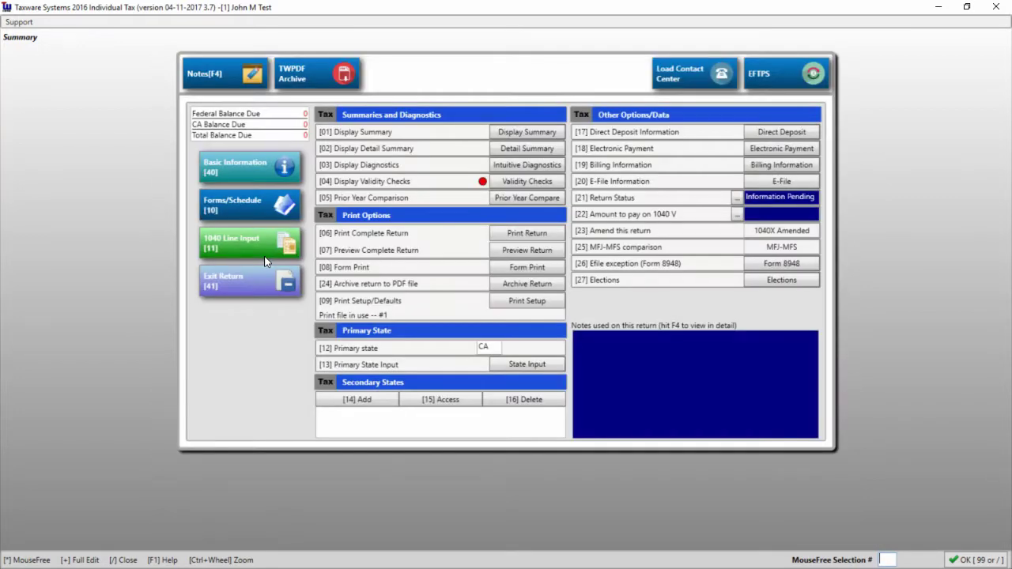
{"action": "left_click", "coordinate": [520, 184]}
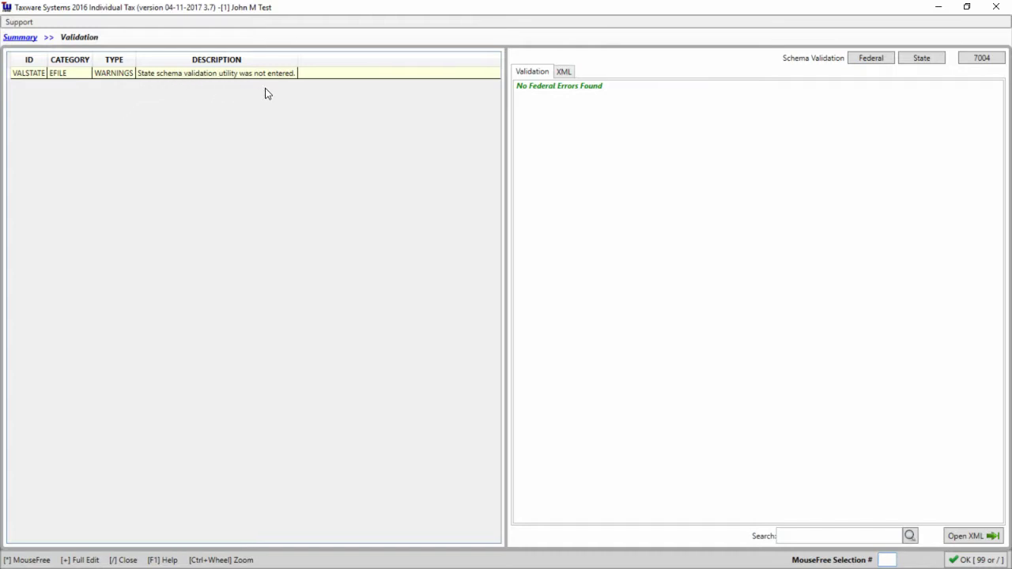
{"action": "left_click", "coordinate": [923, 63]}
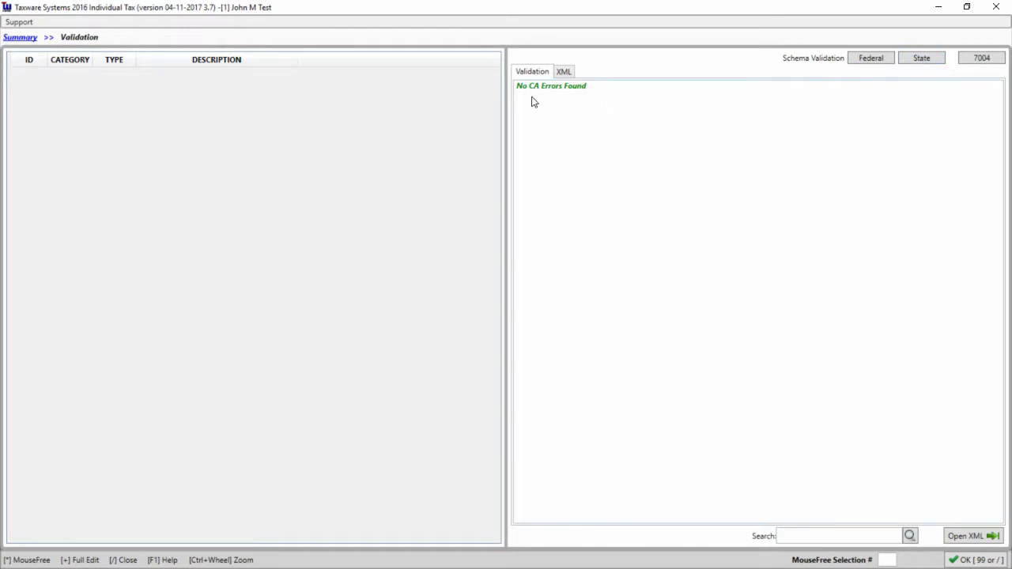
{"action": "left_click", "coordinate": [958, 561]}
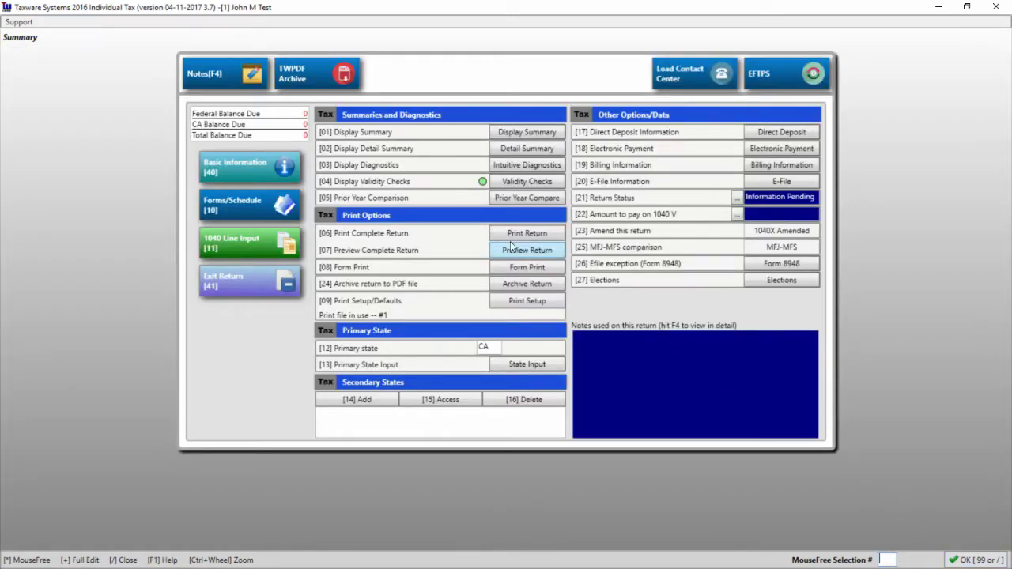
- Review the return's validity checks and fill in the employer's street address on the taxpayer's TEST W-2
{"action": "left_click", "coordinate": [514, 187]}
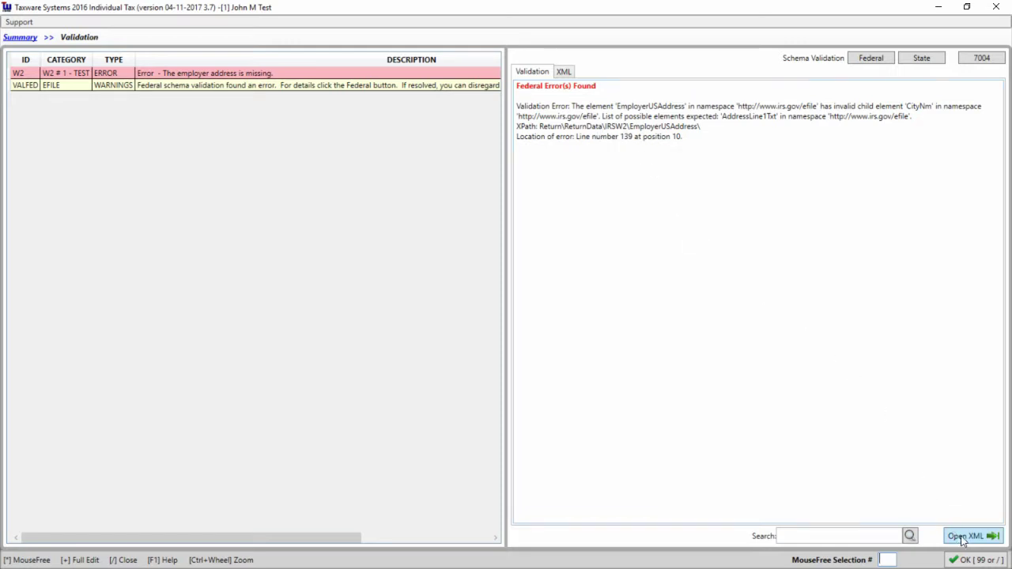
{"action": "left_click", "coordinate": [971, 560]}
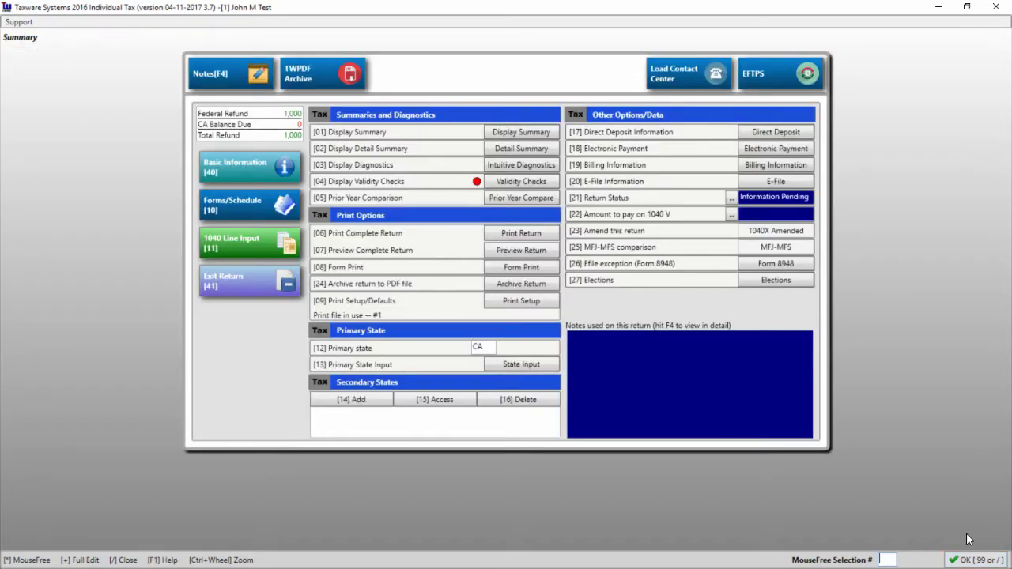
{"action": "left_click", "coordinate": [236, 242]}
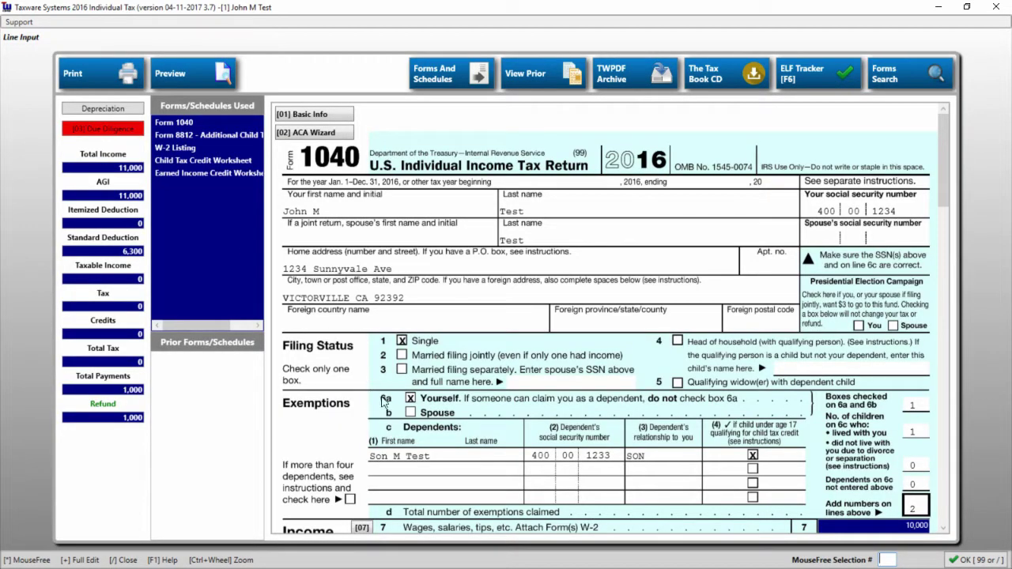
{"action": "scroll", "coordinate": [384, 401], "scroll_direction": "down", "scroll_amount": 3}
{"action": "left_click", "coordinate": [364, 411]}
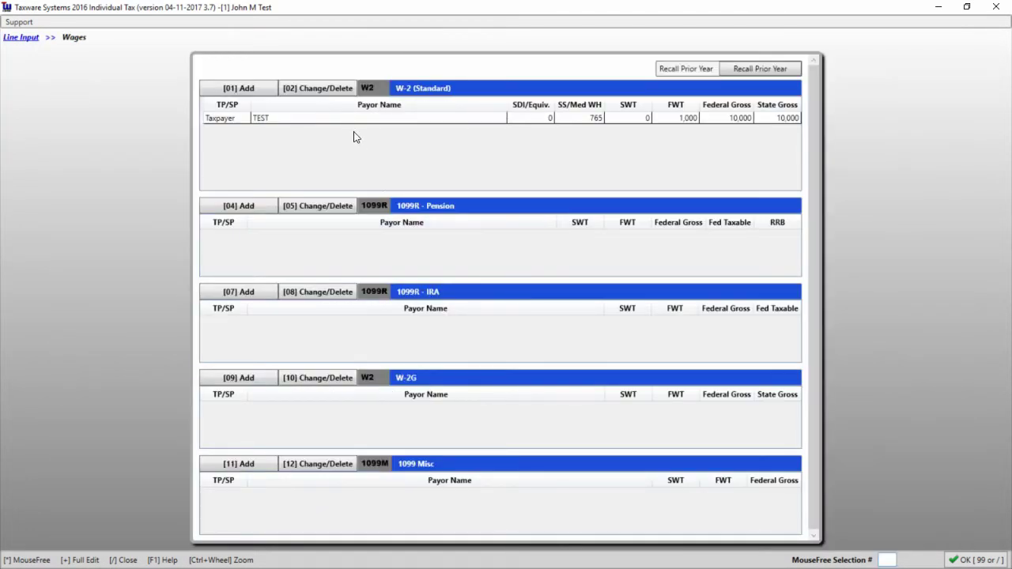
{"action": "left_click", "coordinate": [362, 120]}
{"action": "left_click", "coordinate": [310, 247]}
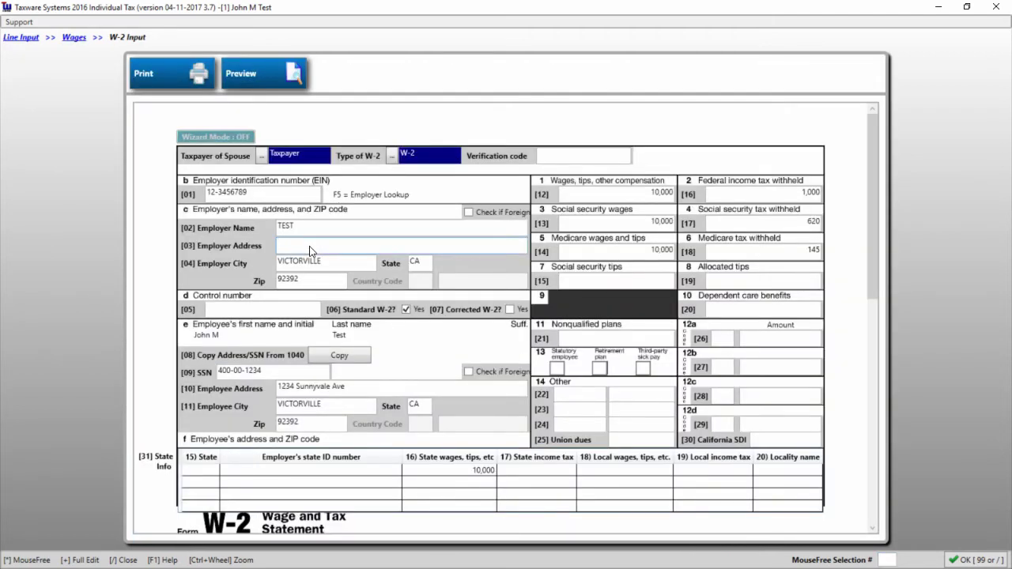
{"action": "type", "text": "123 TEST LN"}
{"action": "left_click", "coordinate": [966, 560]}
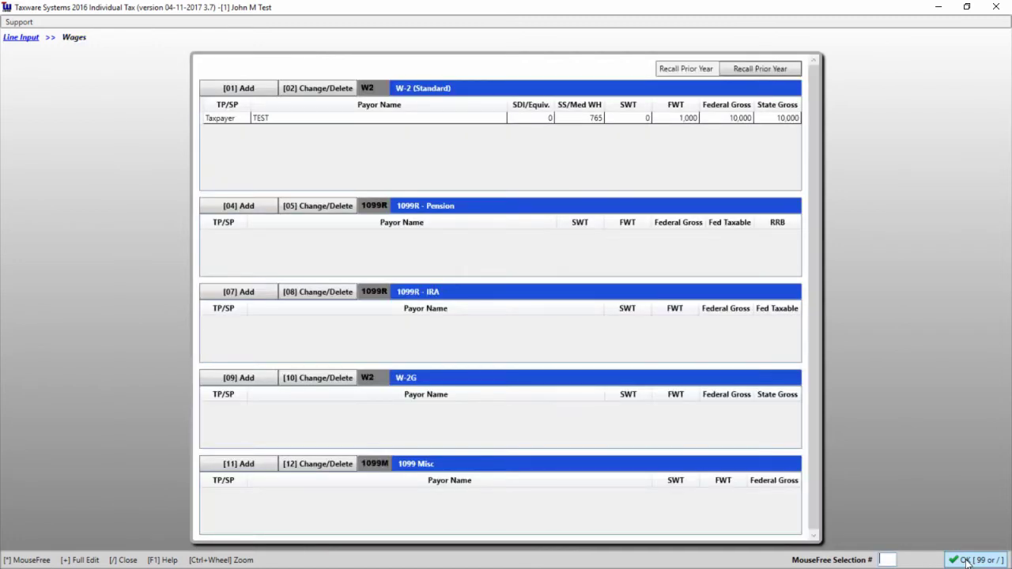
{"action": "left_click", "coordinate": [966, 561]}
{"action": "left_click", "coordinate": [966, 562]}
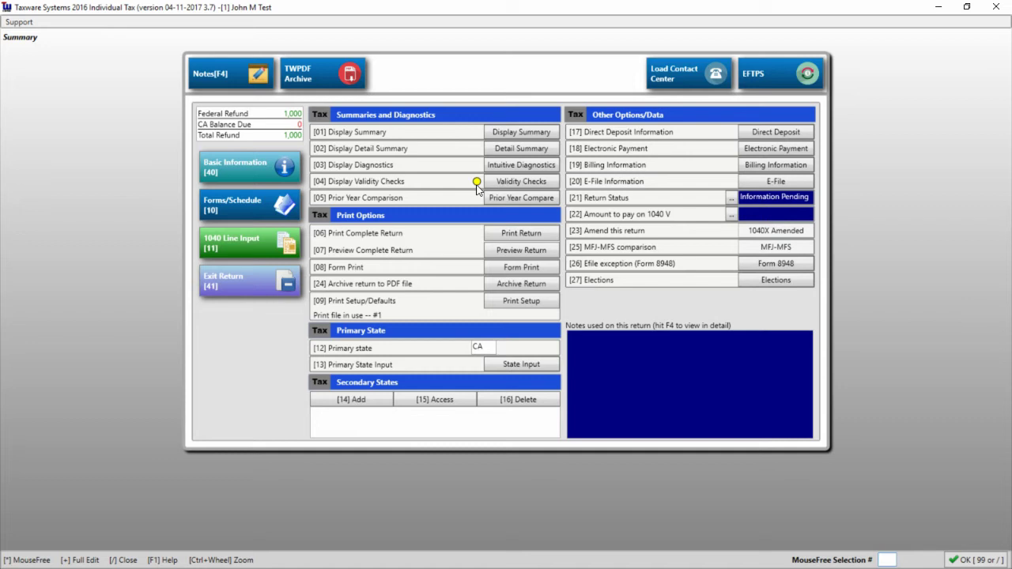
- Rerun the validity checks with the federal schema validation and return to the summary
{"action": "left_click", "coordinate": [510, 187]}
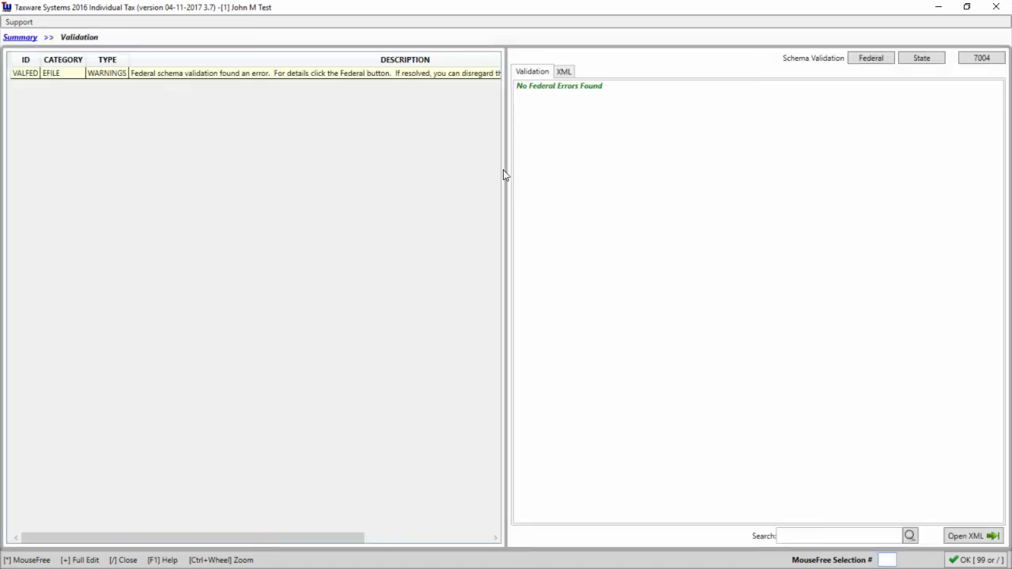
{"action": "left_click", "coordinate": [866, 64]}
{"action": "left_click", "coordinate": [985, 560]}
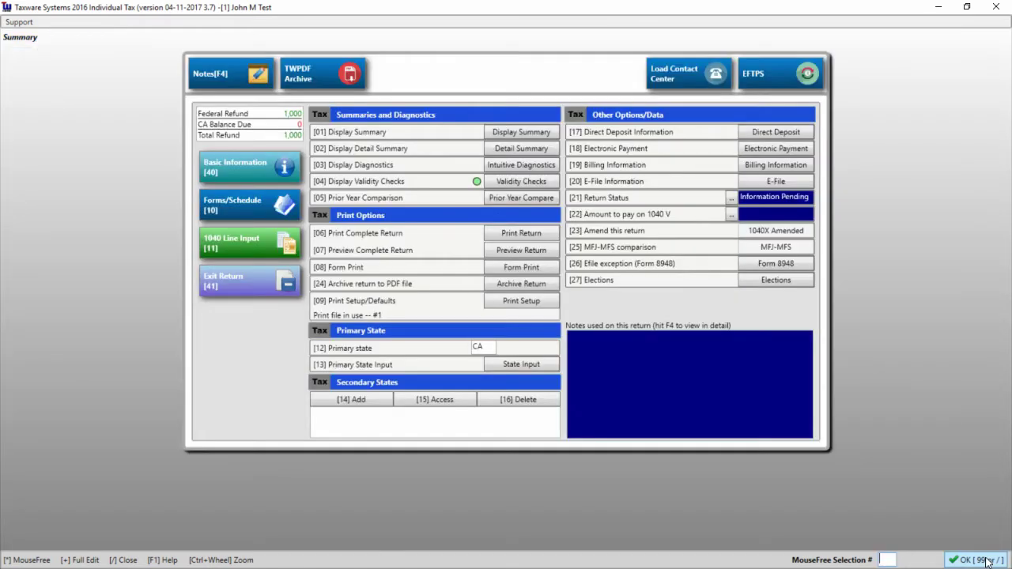